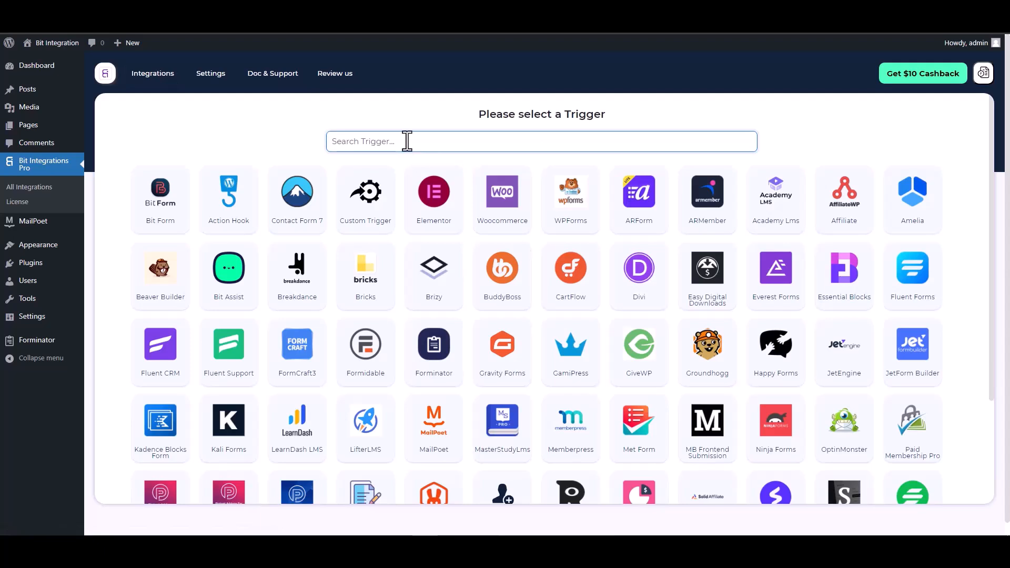
Step: Search 'mai', pick MailPoet as the trigger, and select Contact Form as its form
type("mail")
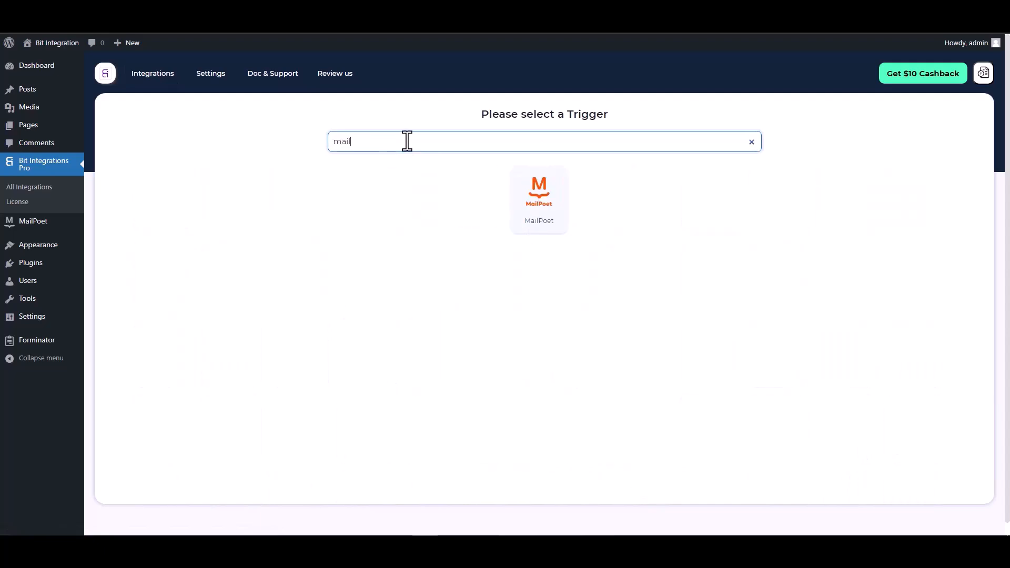
left_click(526, 203)
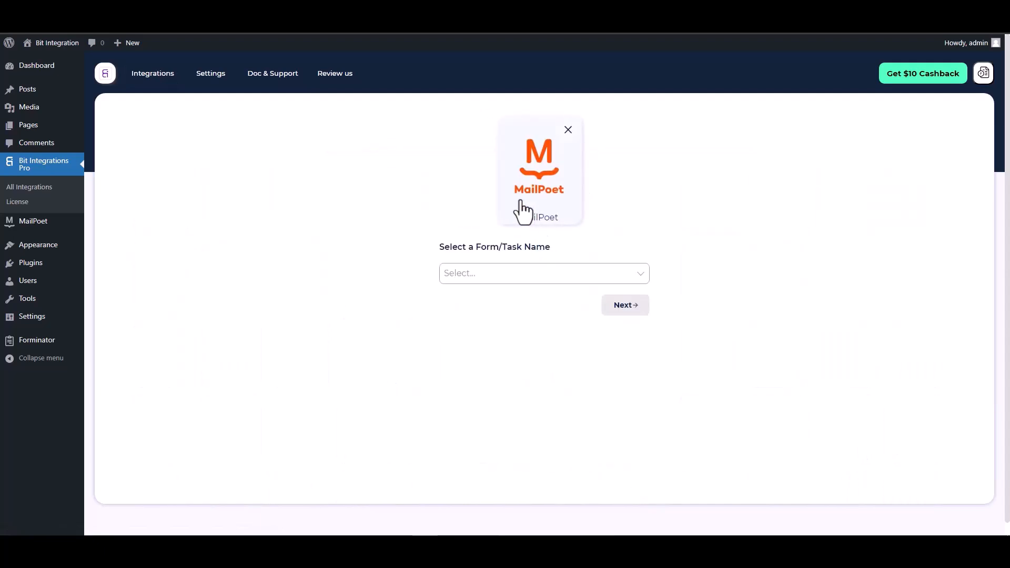
left_click(491, 273)
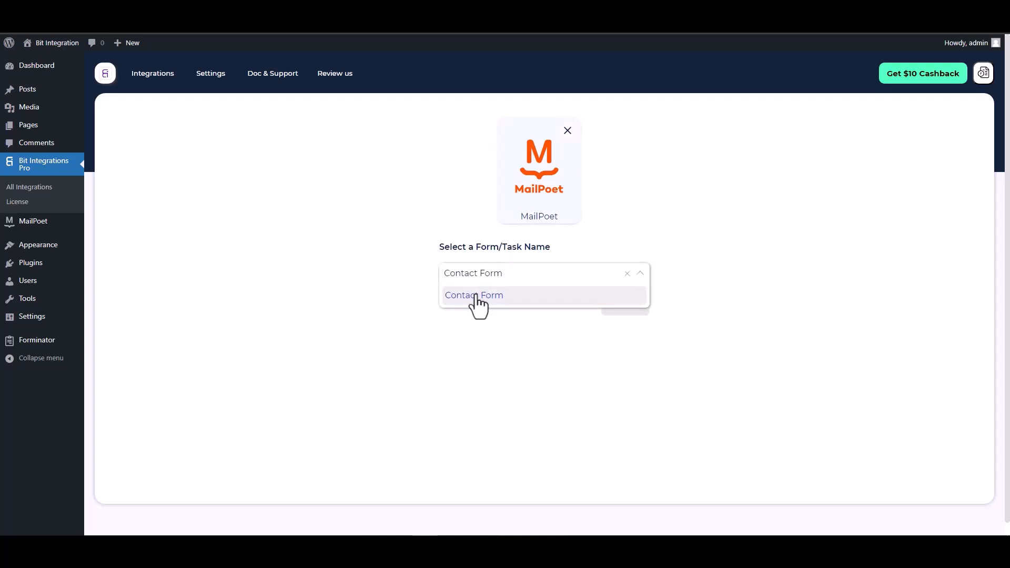
left_click(476, 294)
Step: Search 'sl', choose Slack as the action, and focus its Access Token field
left_click(625, 311)
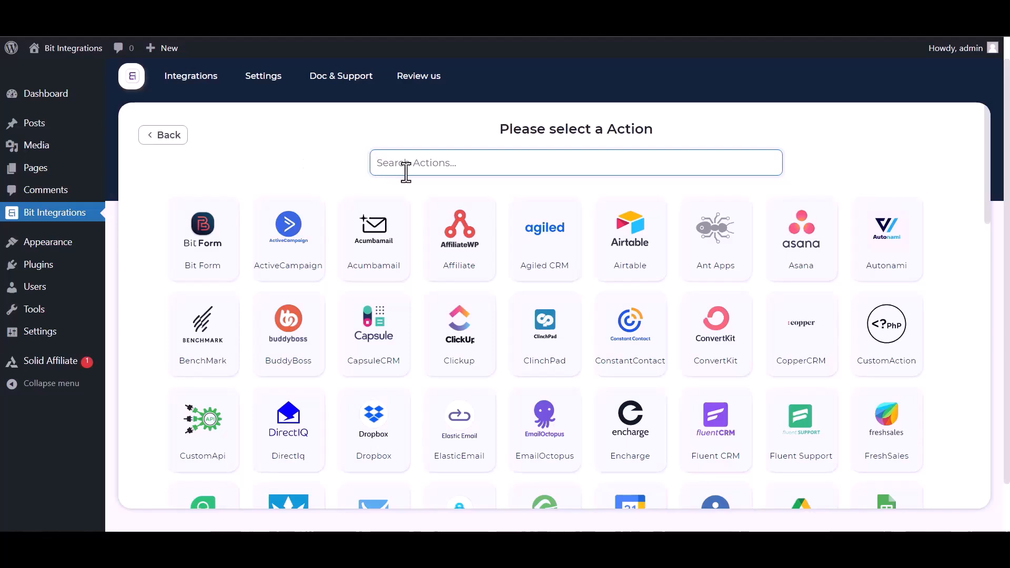
type("sl")
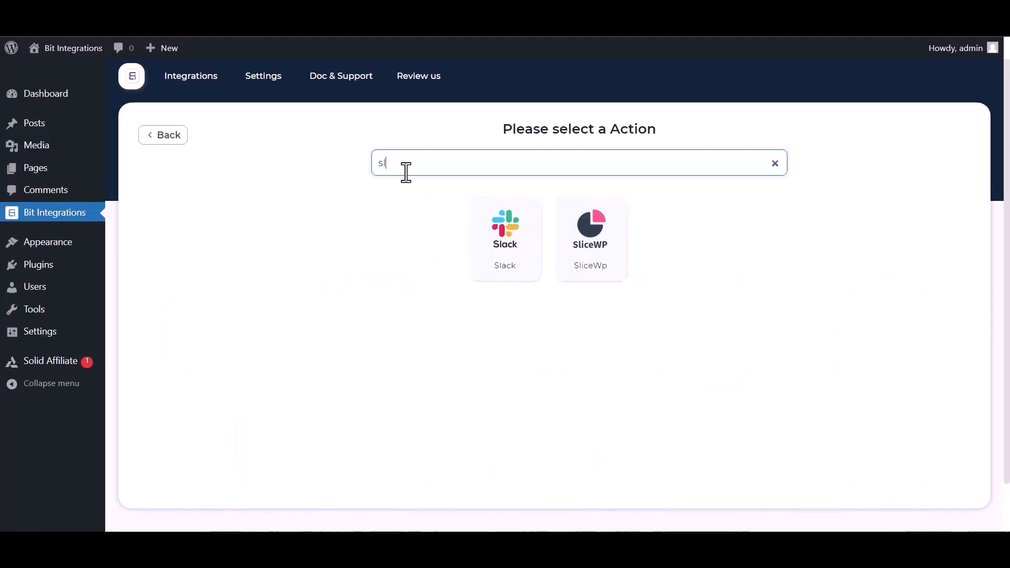
left_click(505, 253)
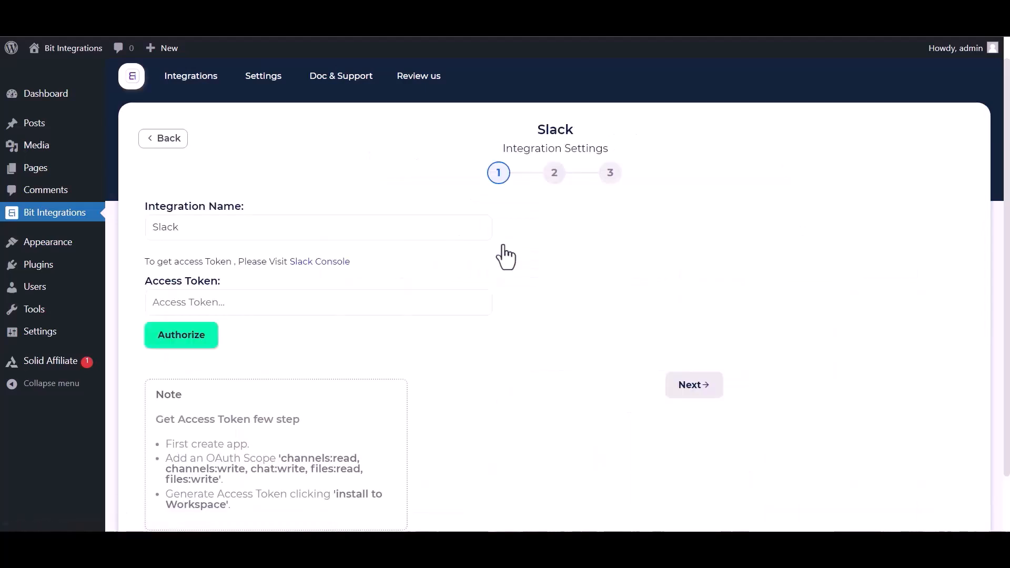
left_click(210, 311)
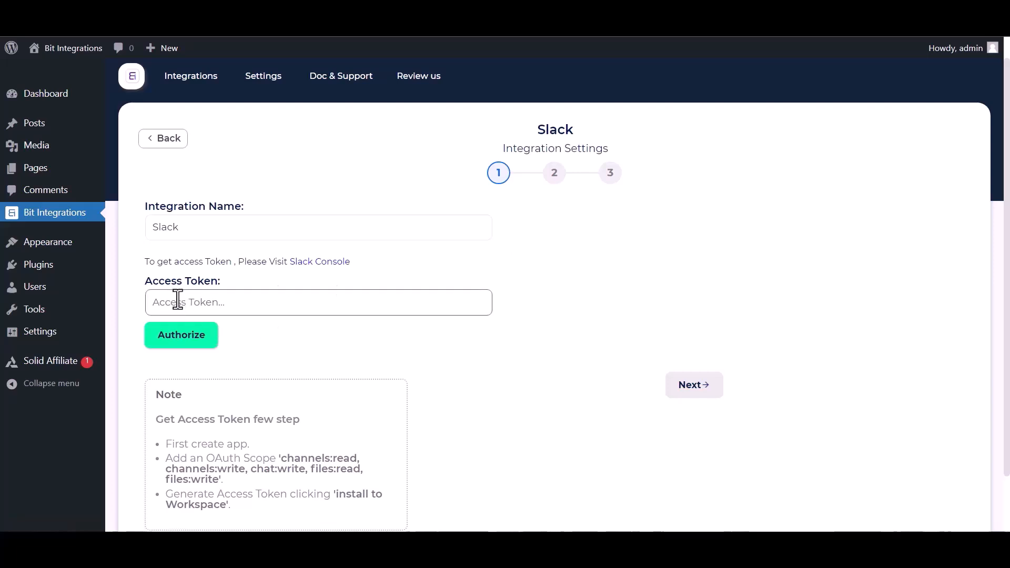
Step: Open the Slack console and start a new app from scratch
left_click(298, 263)
left_click(464, 268)
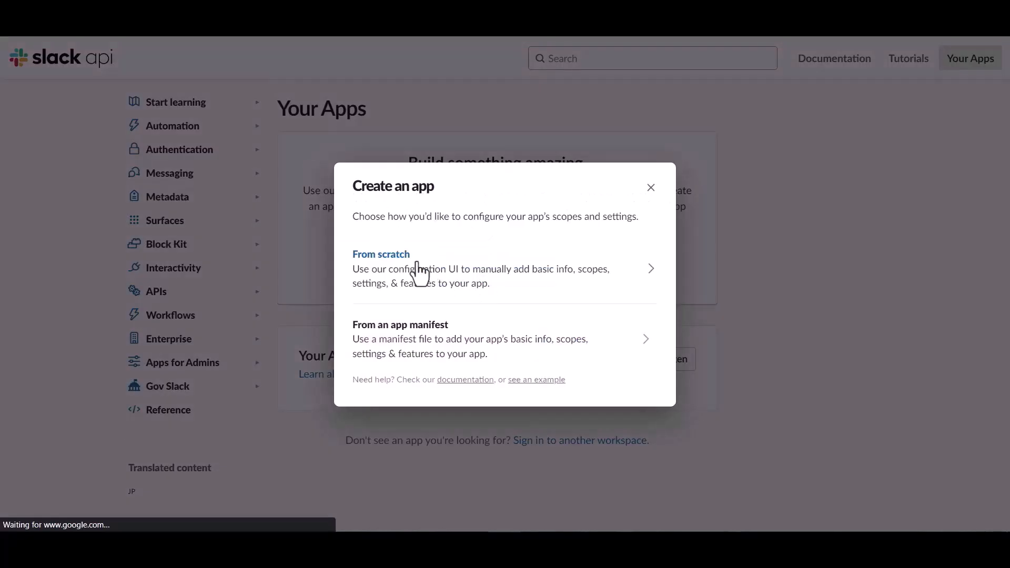
left_click(419, 268)
Step: Name the app 'Bit Integrations', choose the Bit Apps workspace, and create it
left_click(423, 198)
type("B")
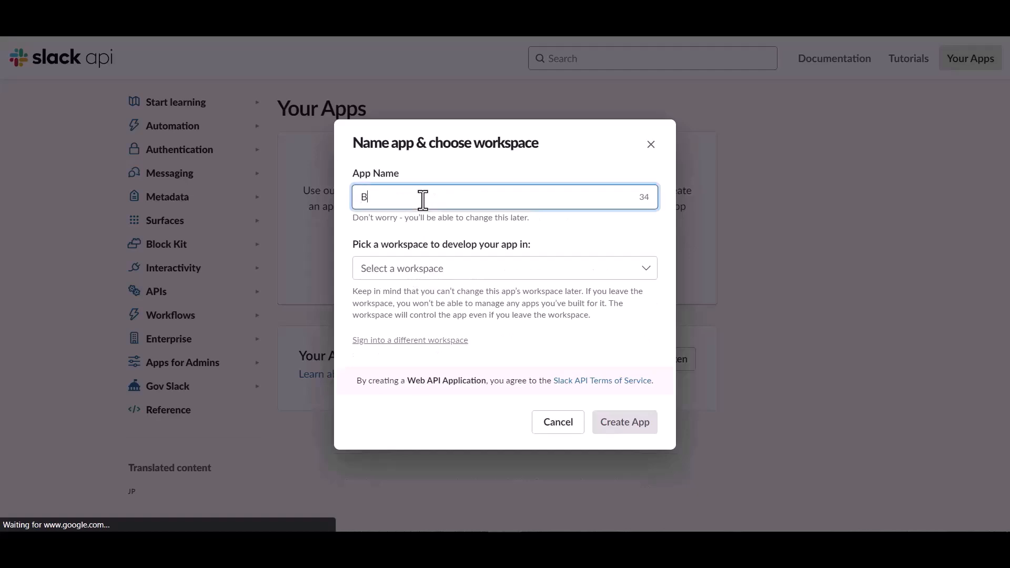
type("it Integrations")
left_click(460, 268)
left_click(429, 307)
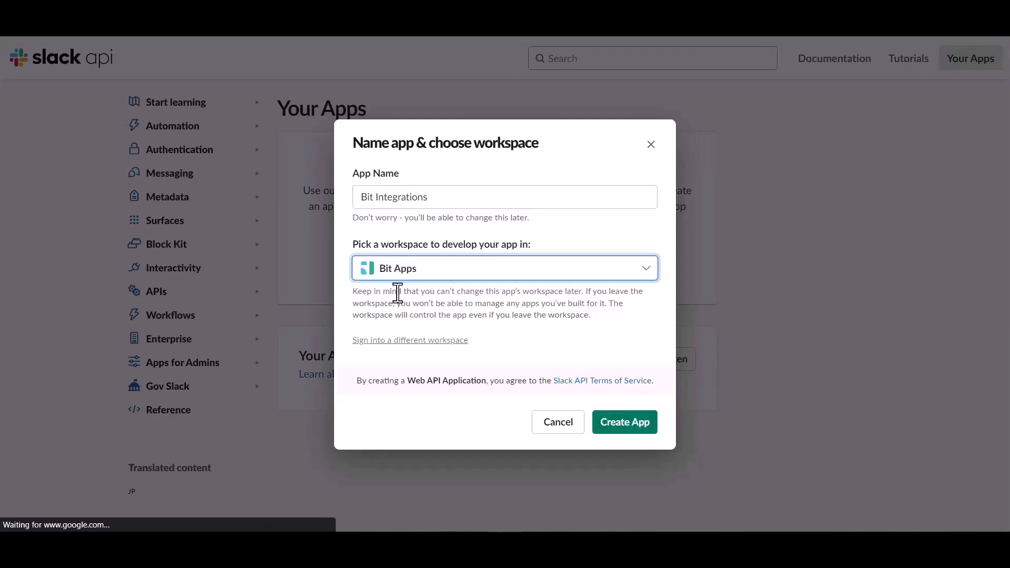
left_click(619, 424)
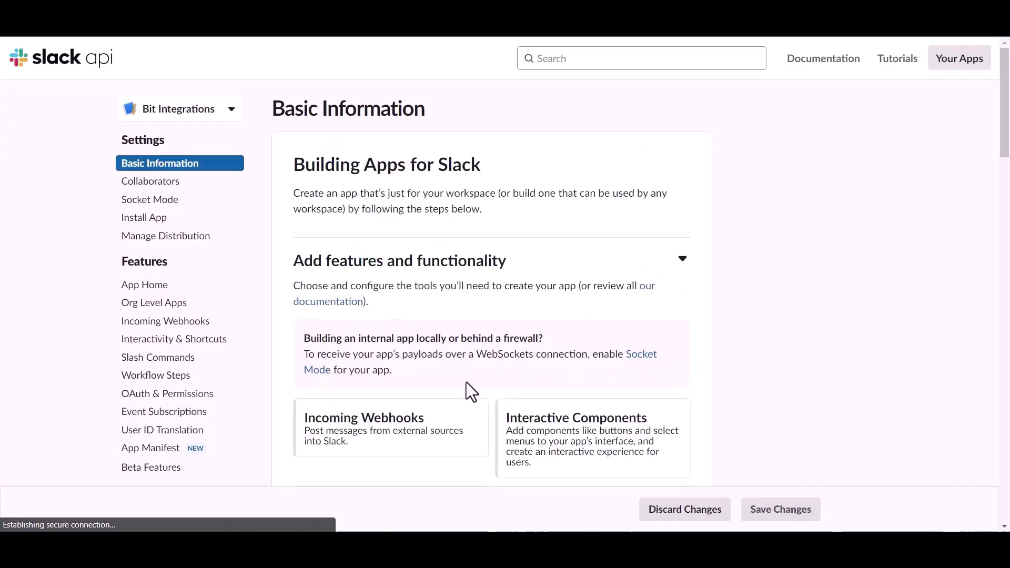
Step: Go to the app's OAuth & Permissions page and find the User Token Scopes section
left_click(167, 398)
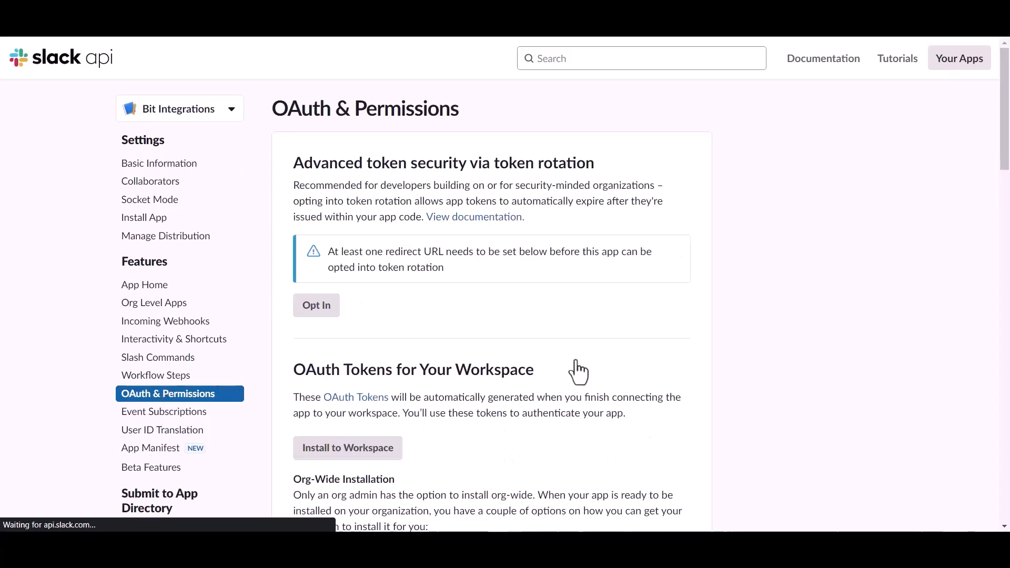
scroll(577, 368, "down", 6)
scroll(575, 361, "down", 10)
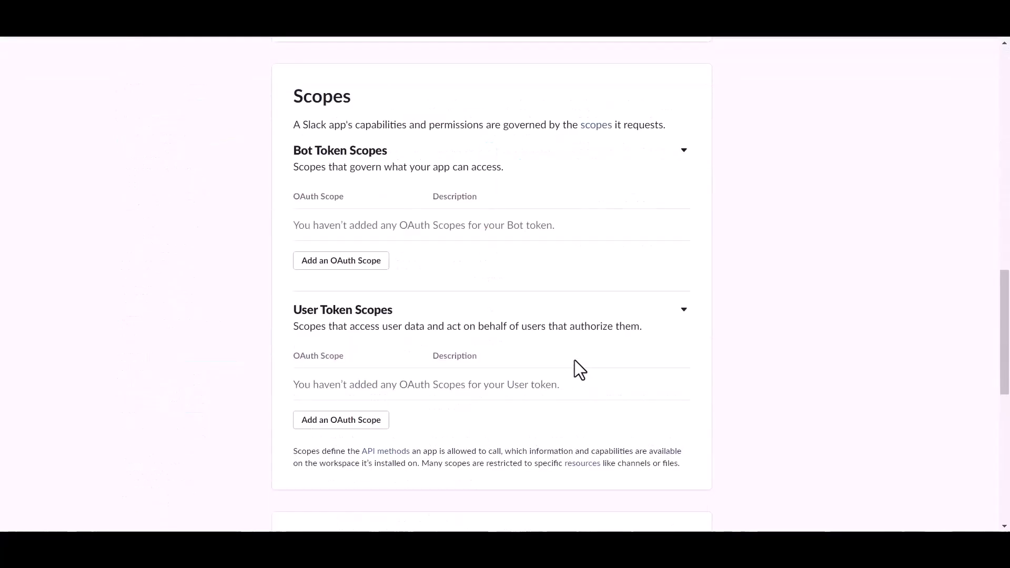
scroll(575, 368, "down", 3)
scroll(575, 367, "up", 1)
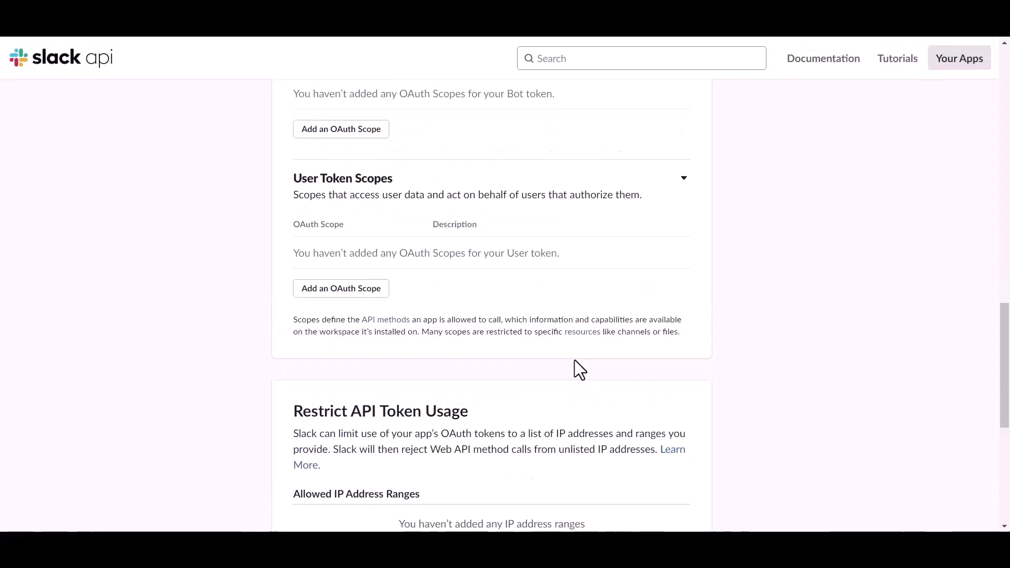
Step: Add files:read, files:write and chat:write as user token scopes
left_click(363, 294)
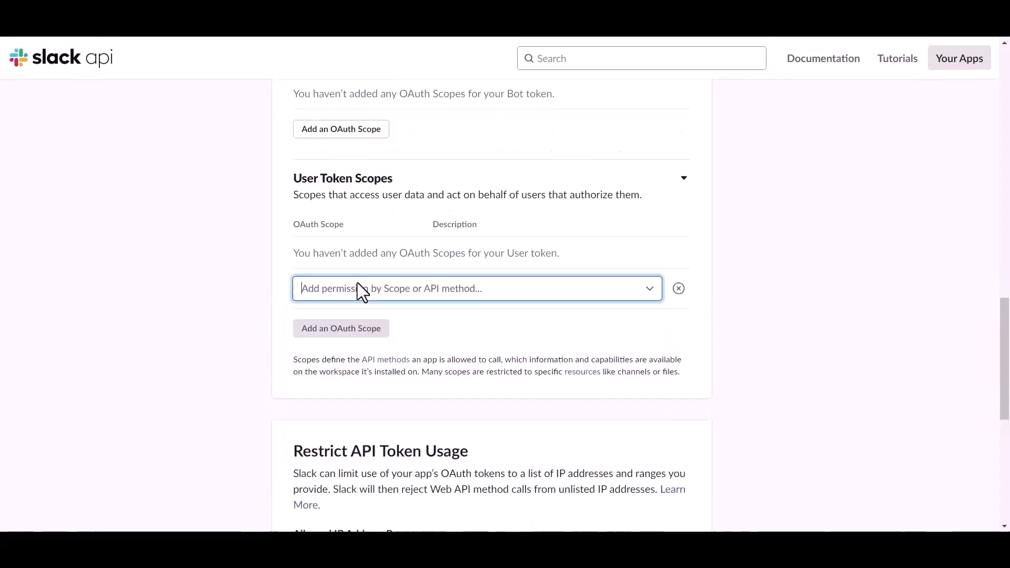
type("file")
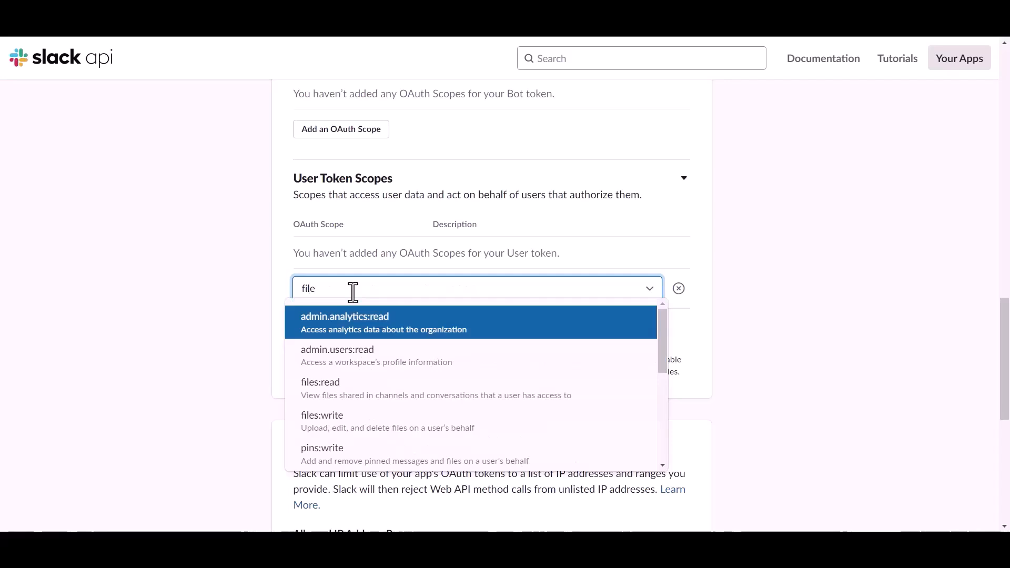
left_click(332, 386)
left_click(343, 314)
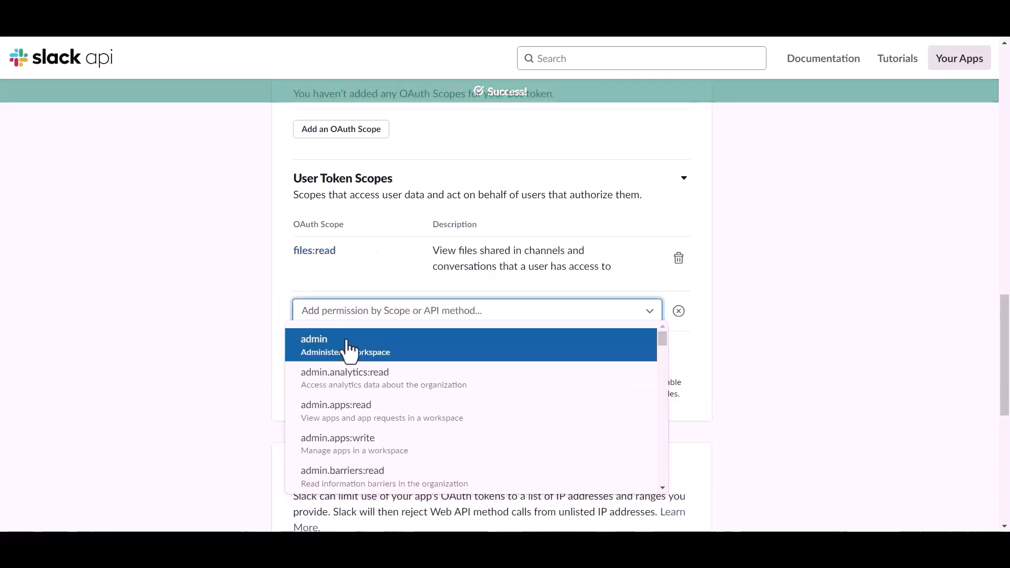
type("file")
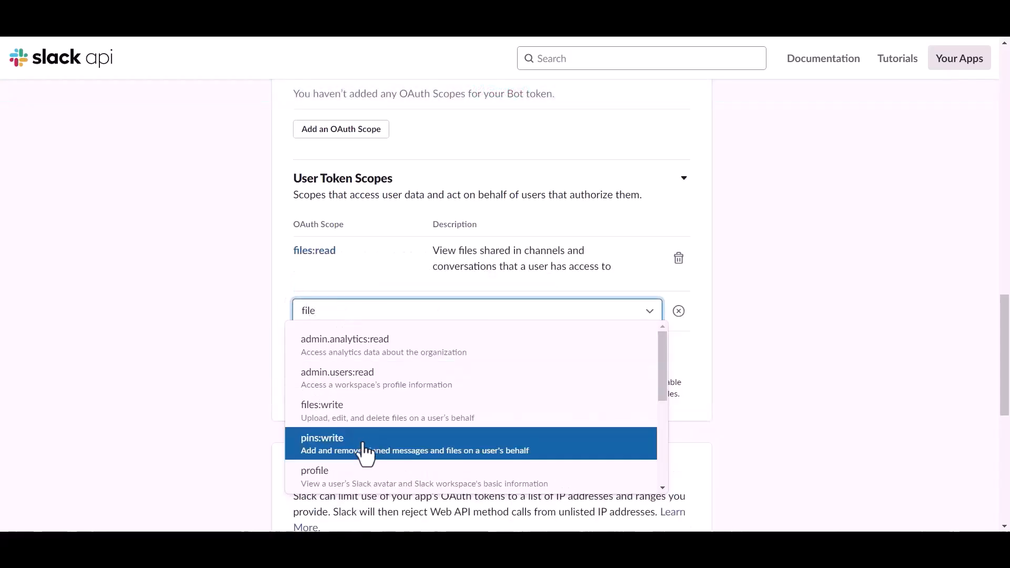
left_click(334, 421)
left_click(339, 367)
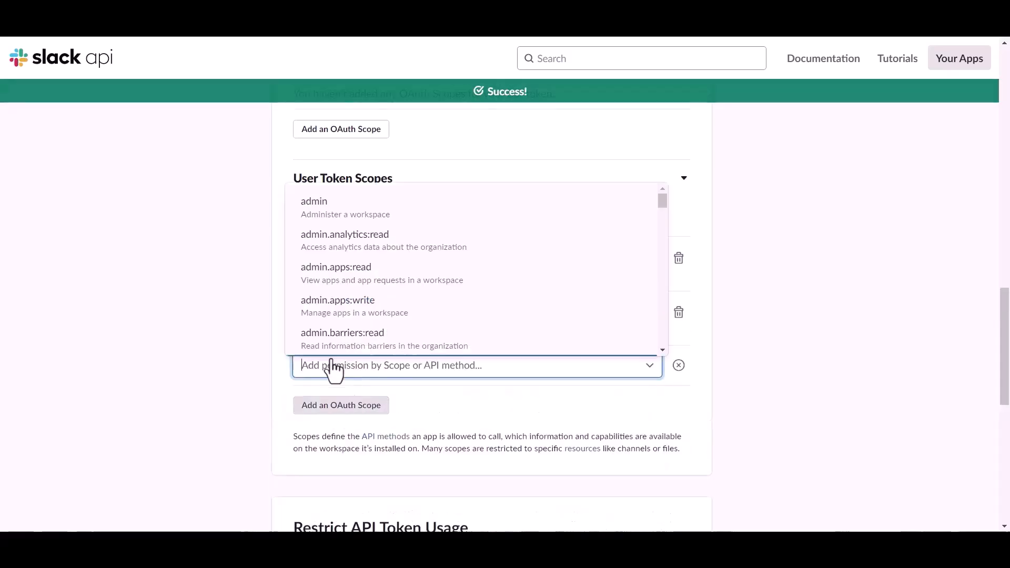
type("chat")
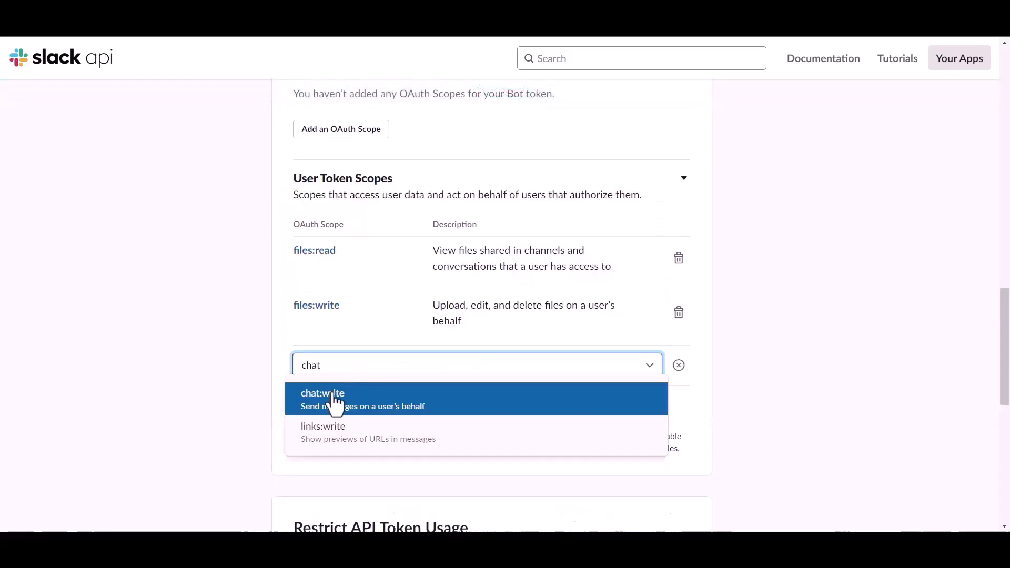
left_click(335, 402)
Step: Add the channels:read user token scope
left_click(340, 406)
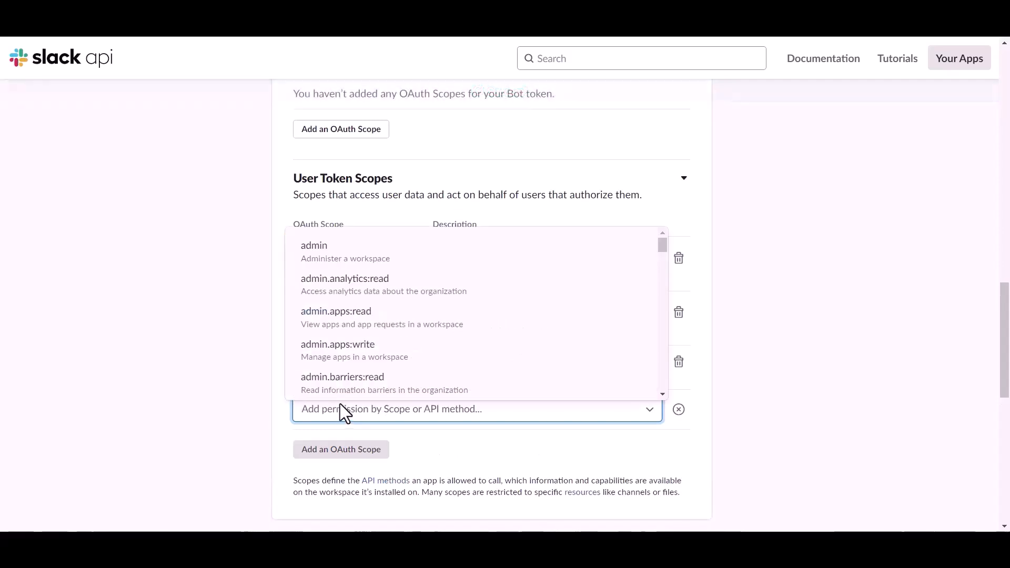
type("chat")
key("BackSpace")
key("BackSpace")
key("BackSpace")
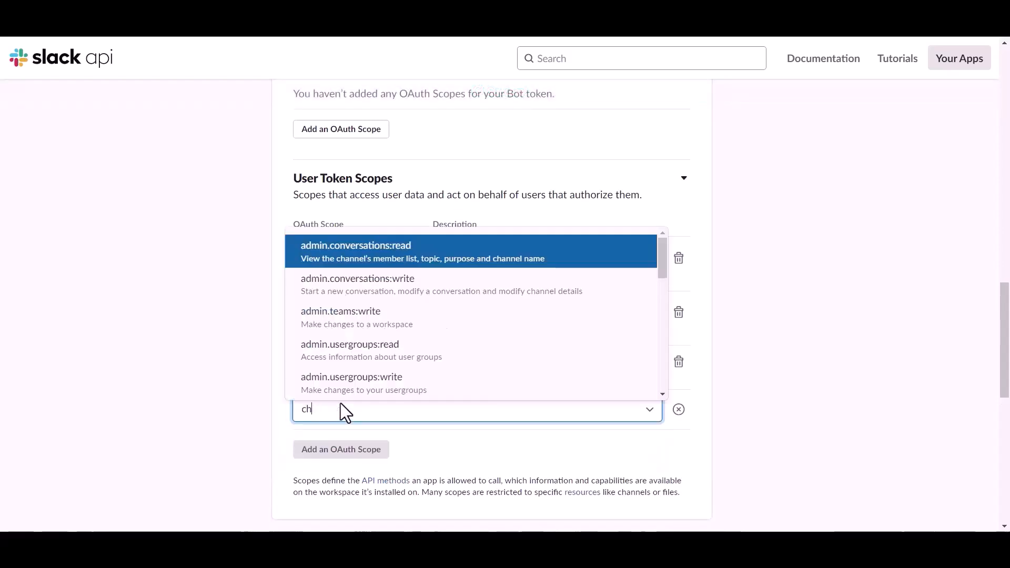
scroll(330, 340, "down", 5)
scroll(342, 306, "up", 2)
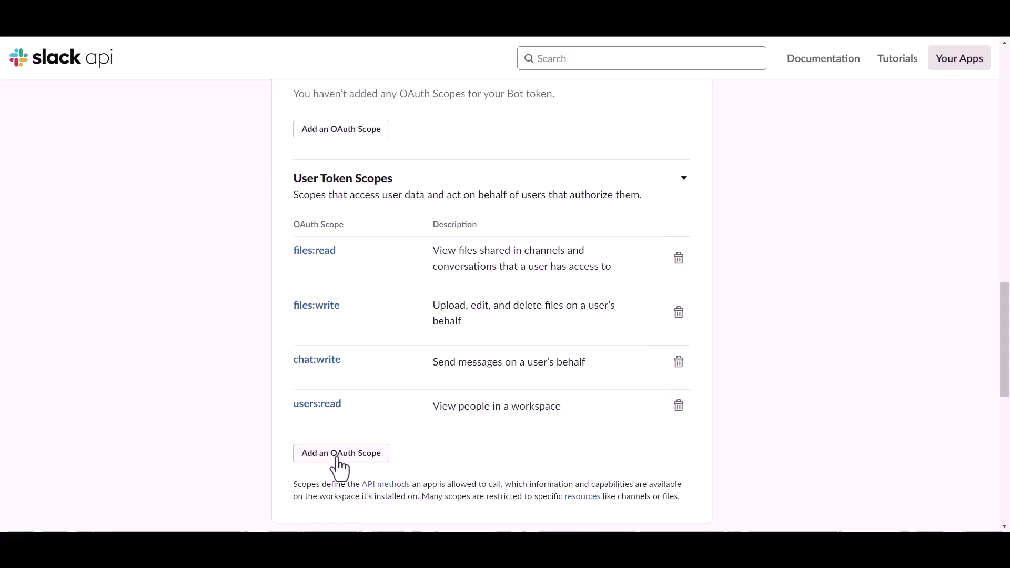
left_click(337, 458)
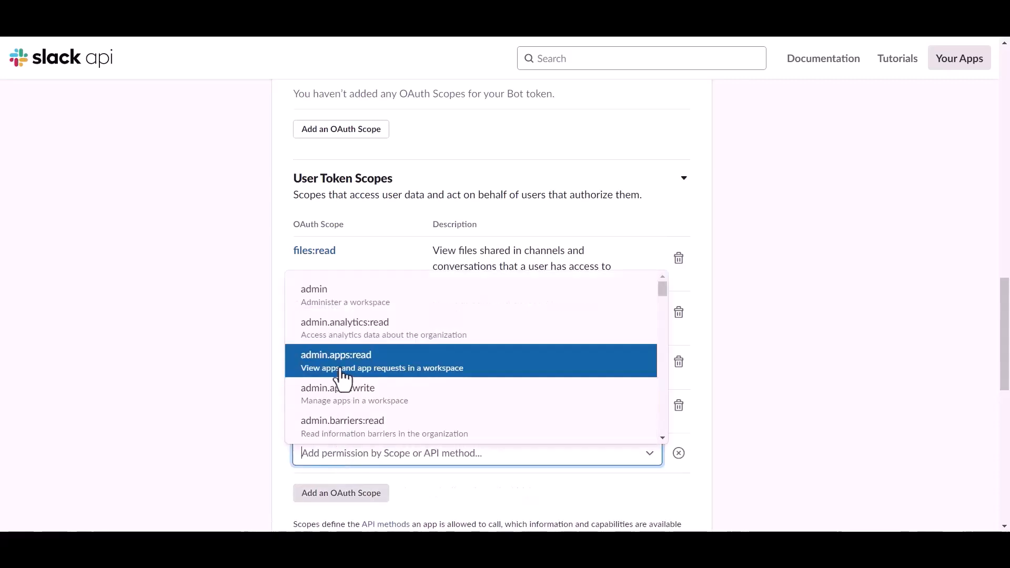
type("chat")
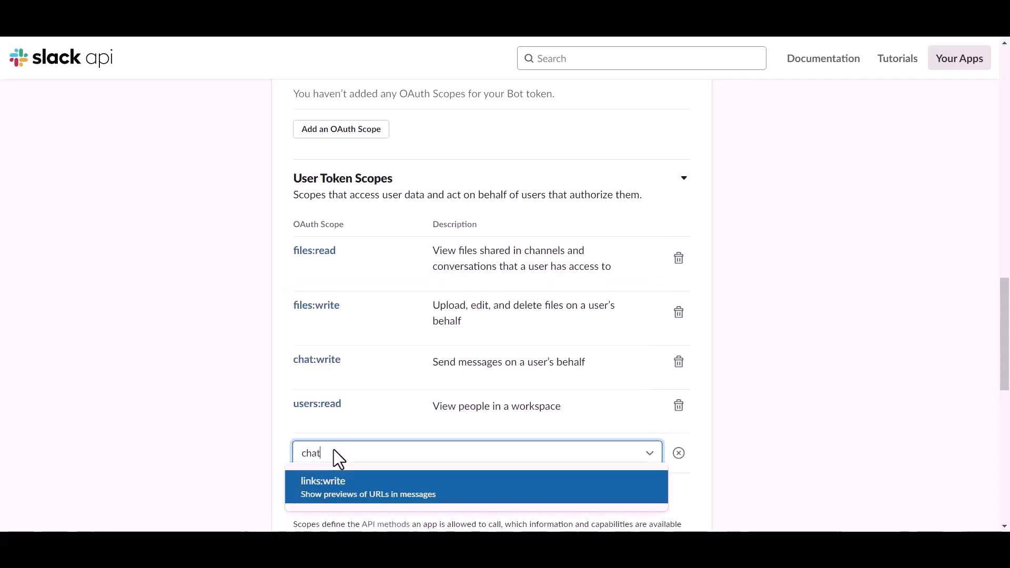
scroll(349, 497, "down", 3)
key("BackSpace")
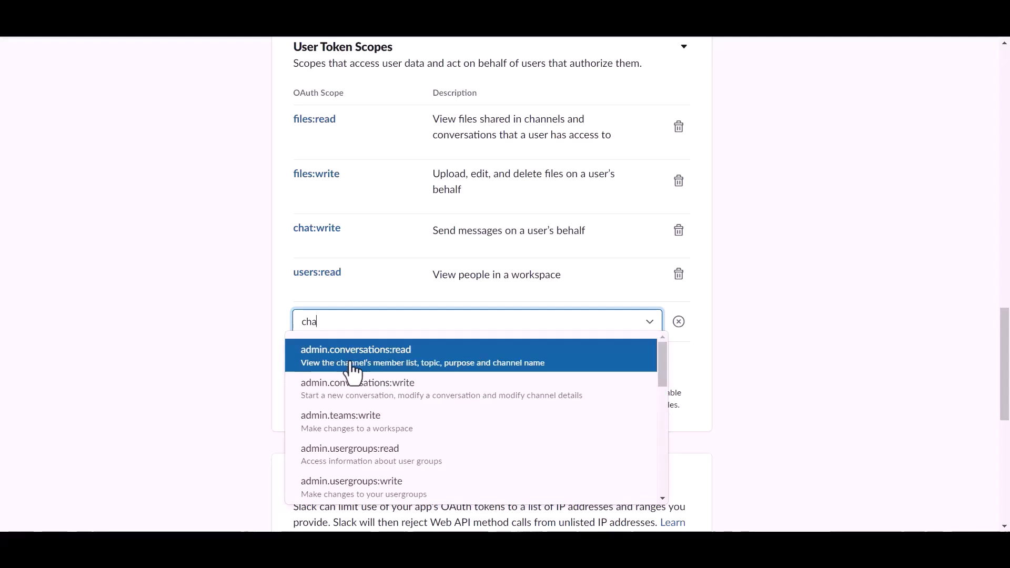
scroll(350, 418, "down", 6)
scroll(349, 420, "up", 3)
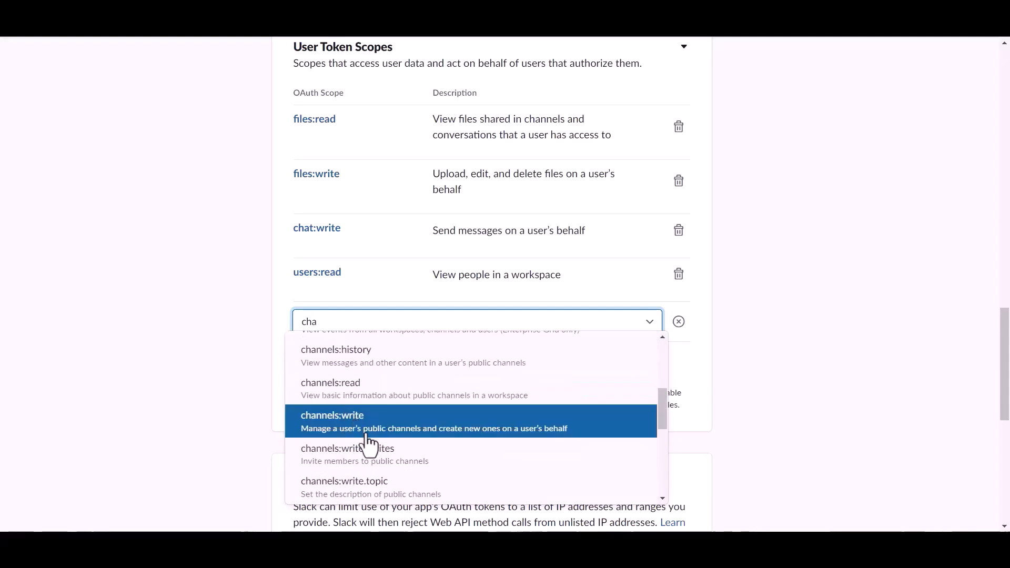
left_click(357, 396)
Step: Add the channels:write scope and delete the users:read scope
left_click(339, 377)
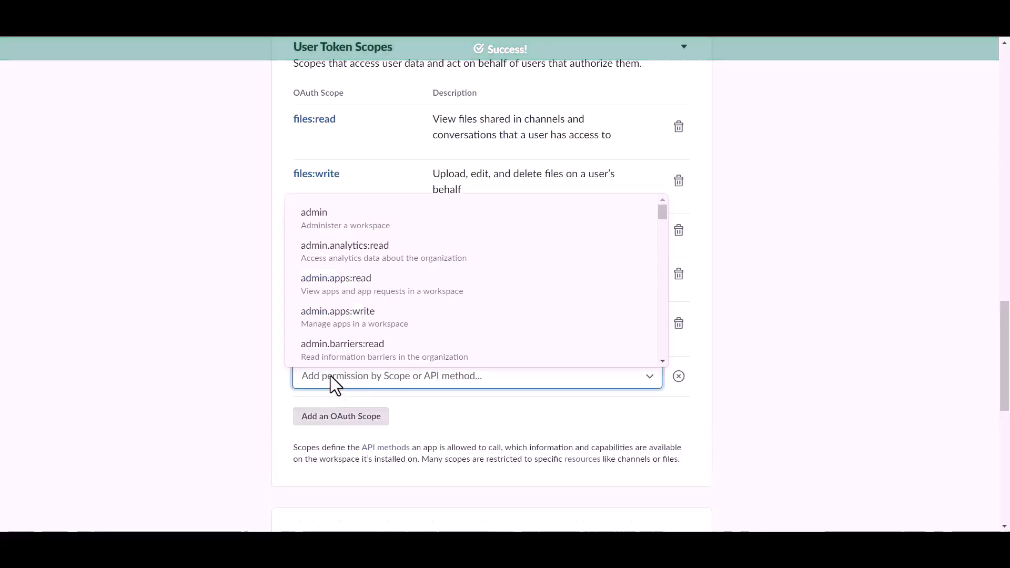
type("cha")
scroll(352, 319, "down", 2)
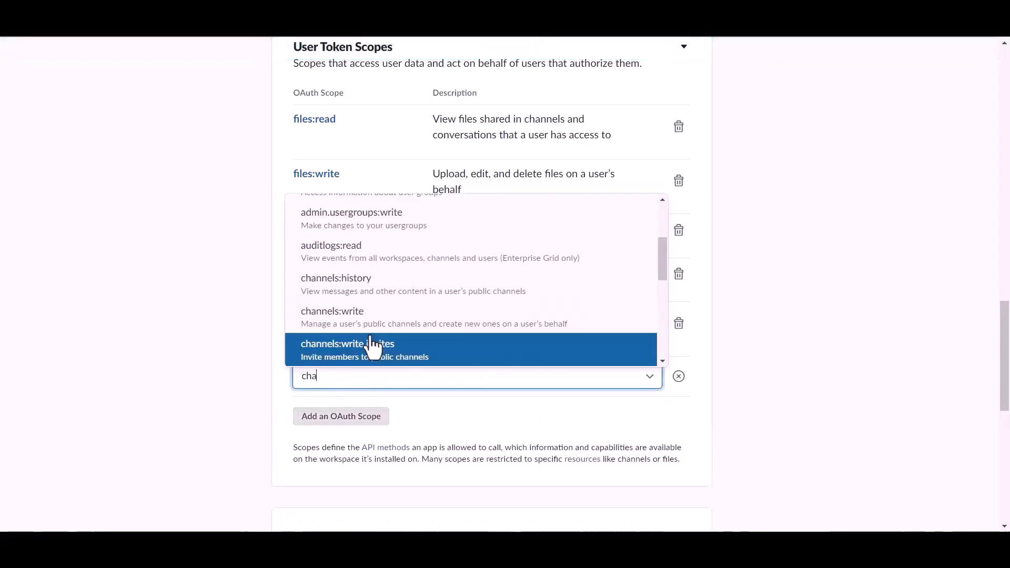
left_click(355, 329)
left_click(678, 274)
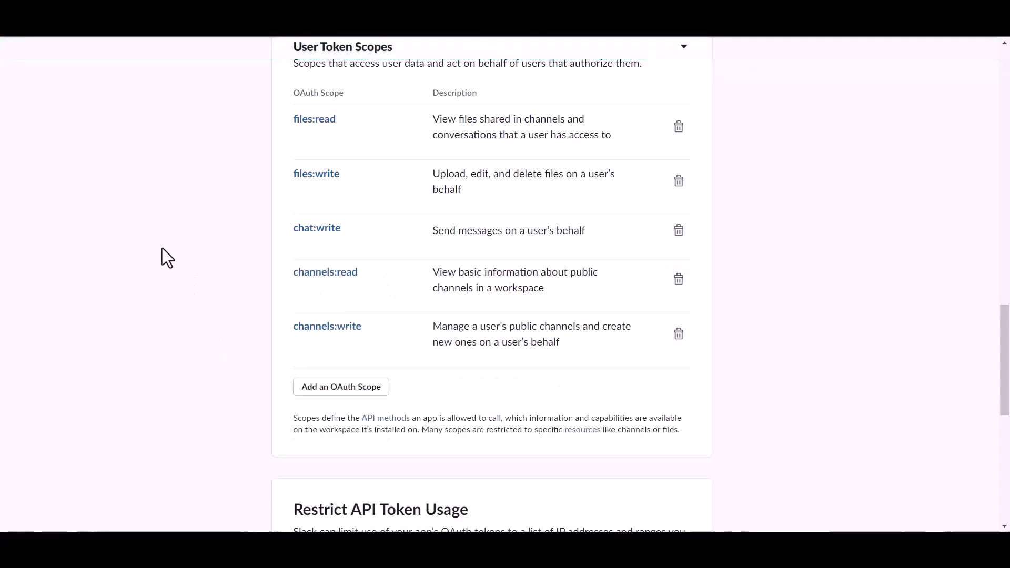
scroll(397, 324, "up", 5)
scroll(397, 324, "up", 15)
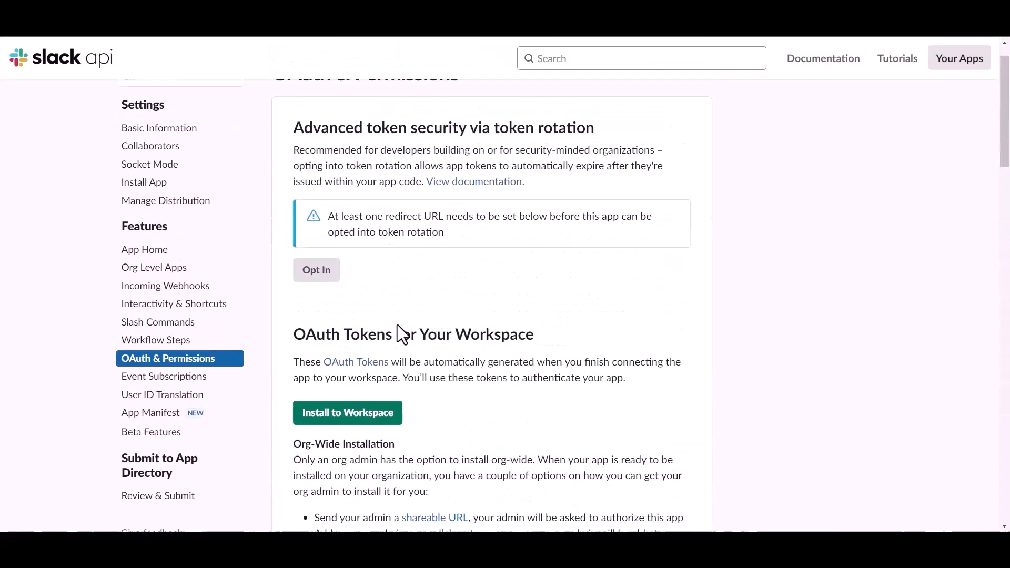
Step: Install the app to the workspace, copy the User OAuth Token, and return to Bit Integrations
left_click(400, 447)
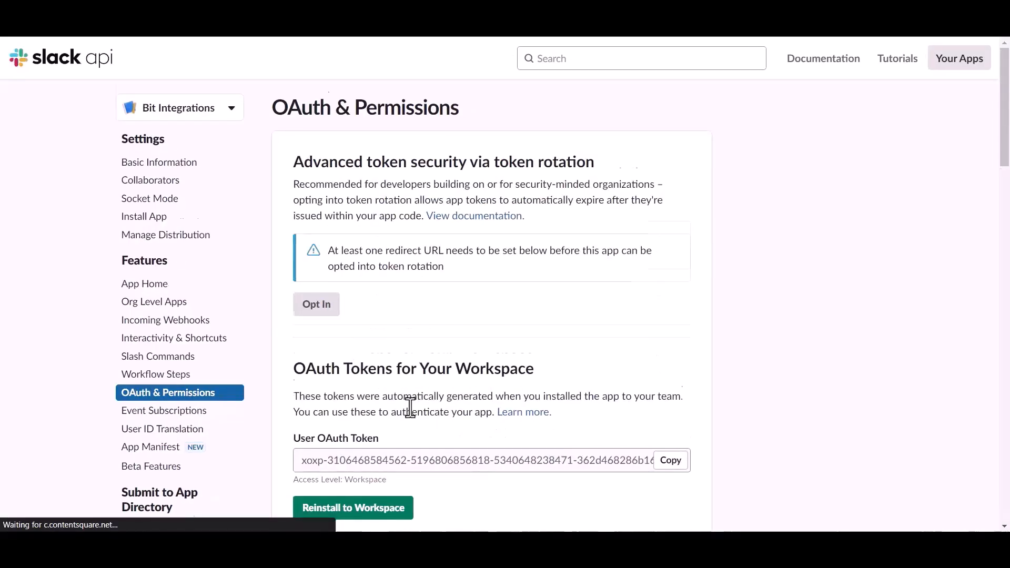
scroll(387, 411, "down", 1)
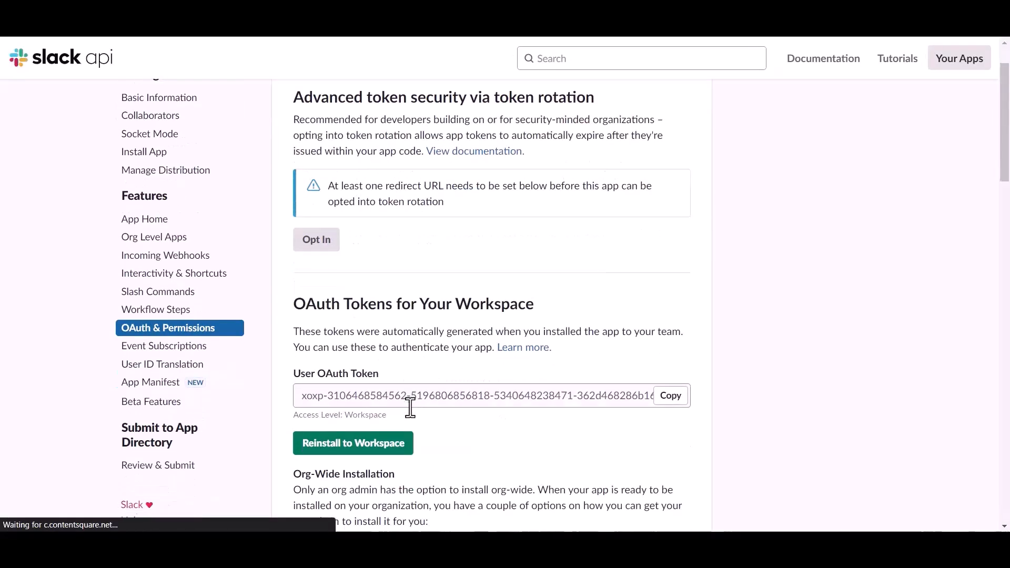
left_click(670, 396)
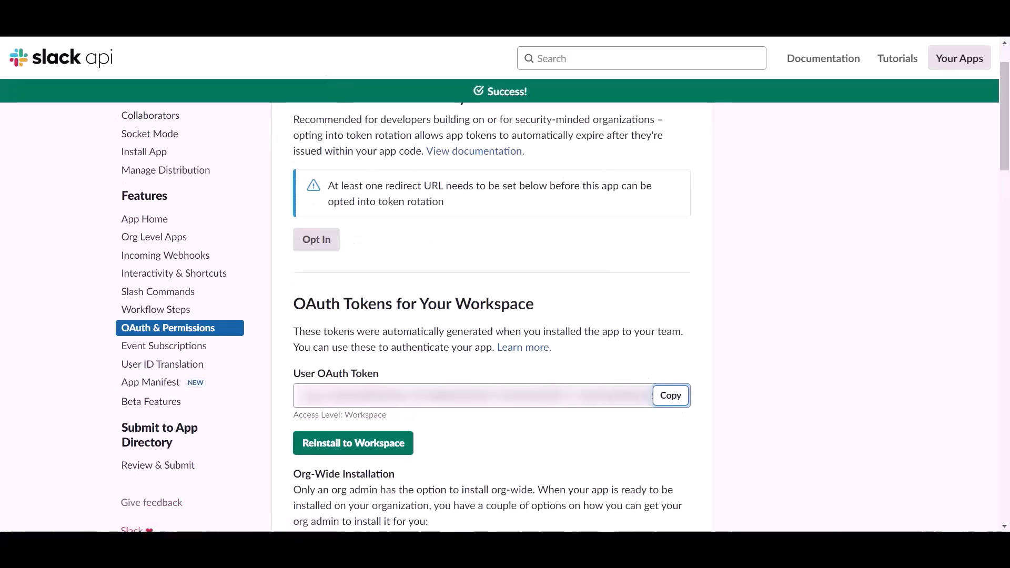
left_click(239, 19)
left_click(273, 297)
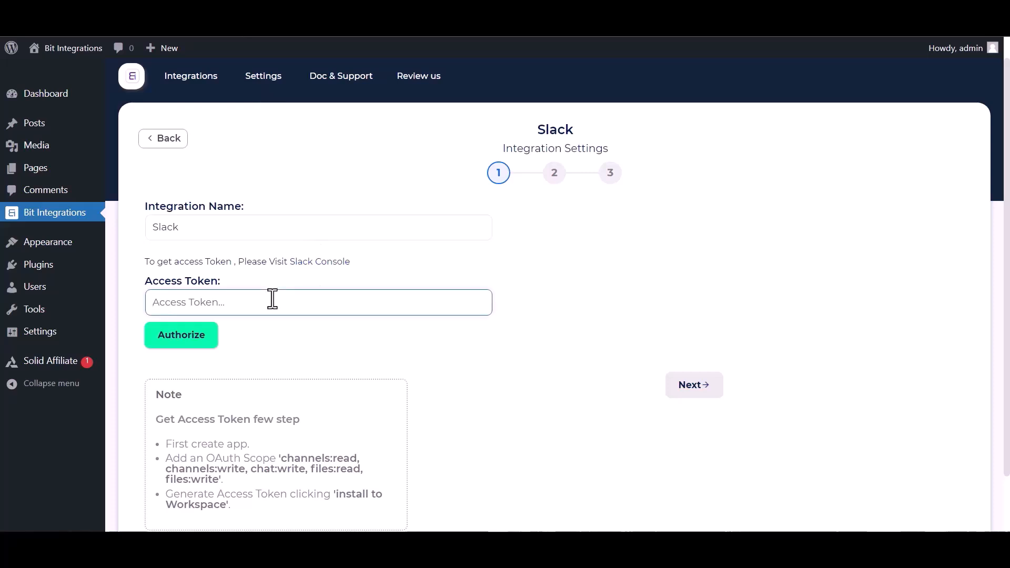
Step: Paste the copied User OAuth Token and authorize the Slack connection
key("ctrl+v")
left_click(177, 337)
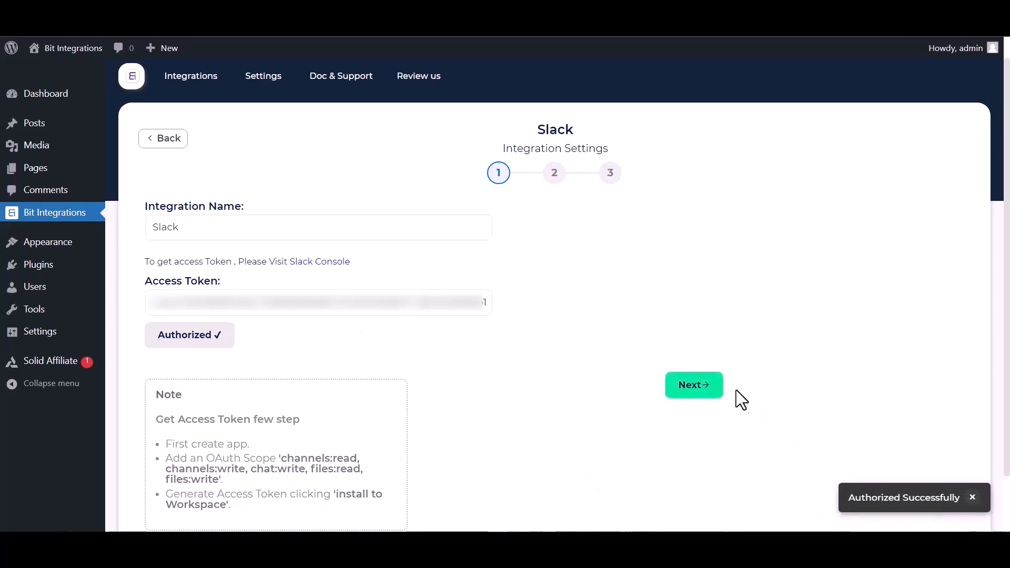
Step: Post to the bit-integrations channel with First Name and Payment Email as message fields
left_click(694, 386)
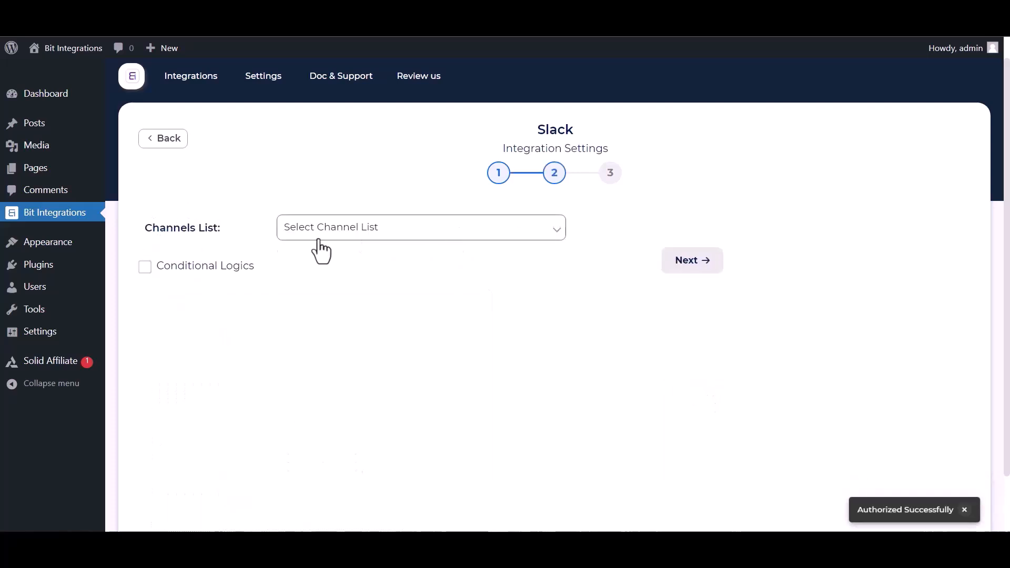
left_click(358, 234)
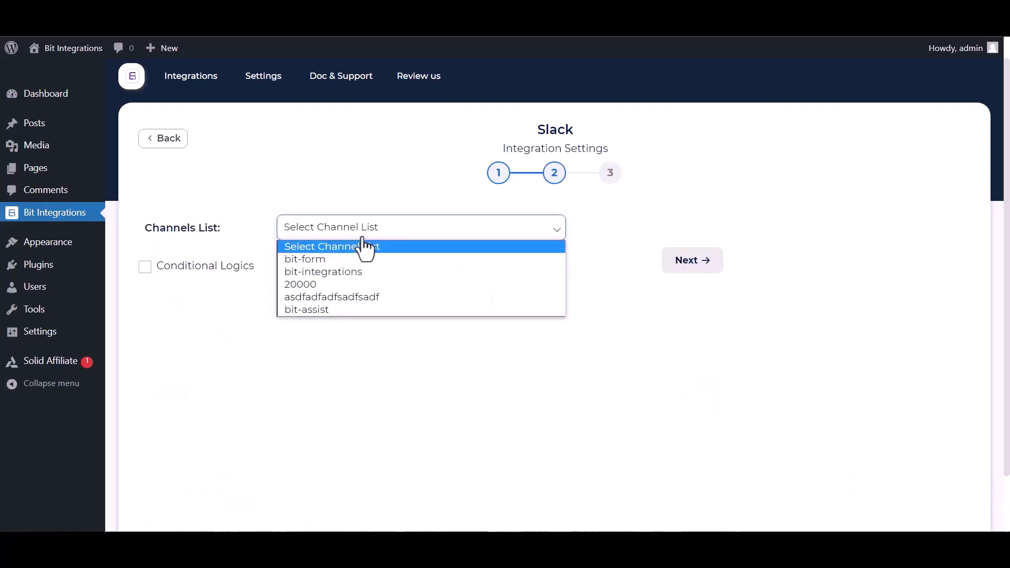
left_click(323, 271)
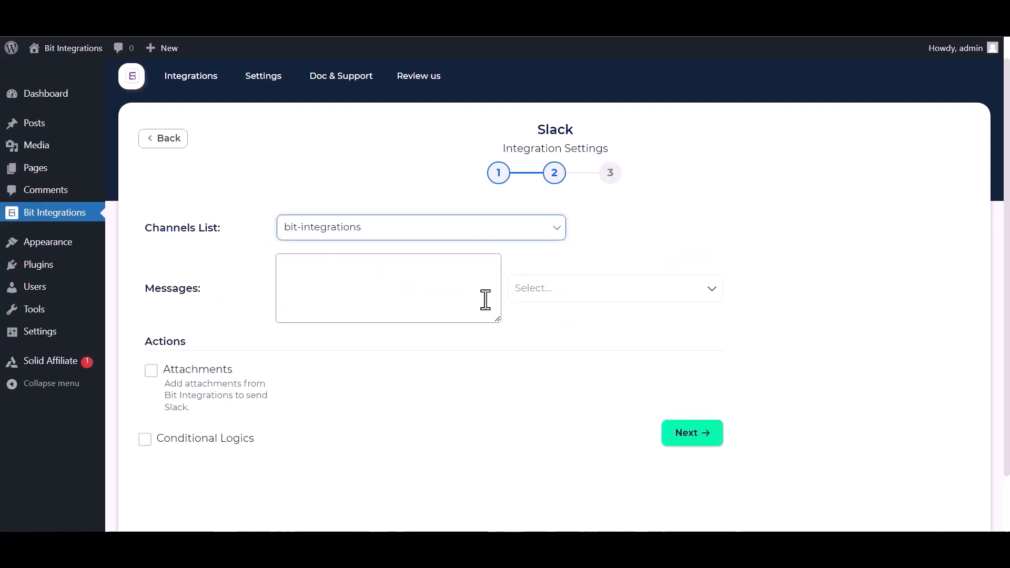
left_click(604, 298)
left_click(560, 343)
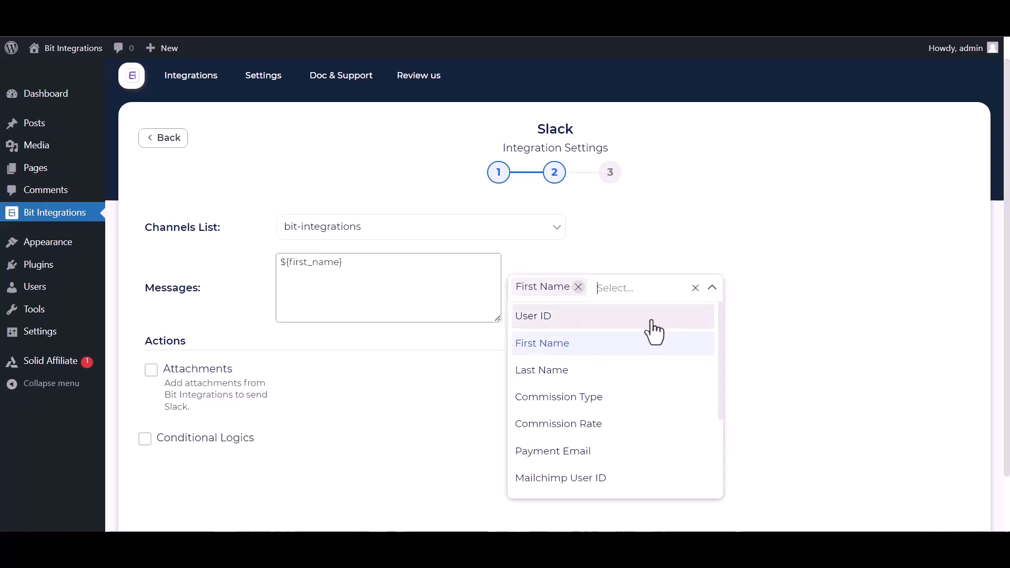
left_click(550, 452)
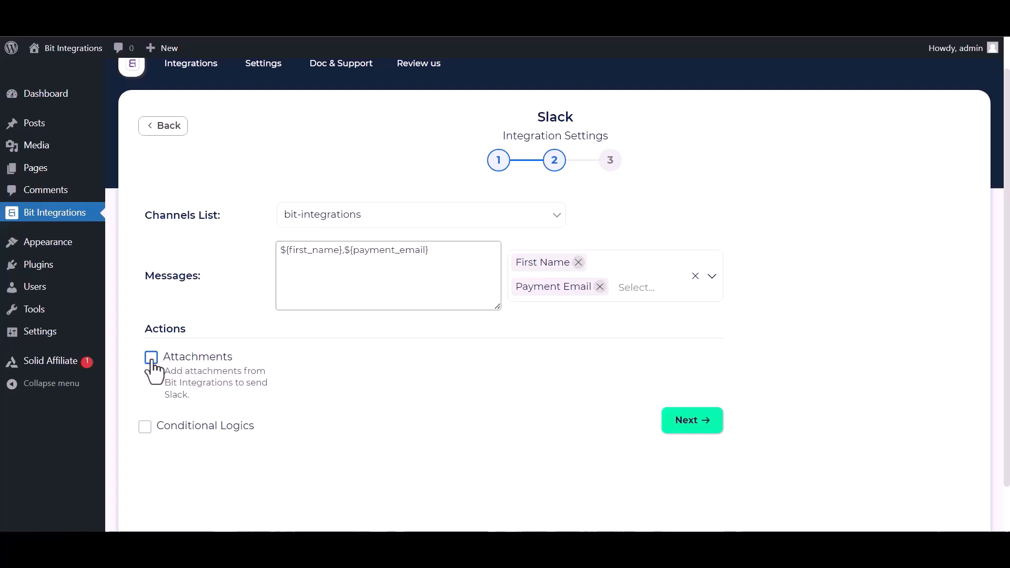
Step: Leave conditional logic off and finish the integration setup
left_click(145, 427)
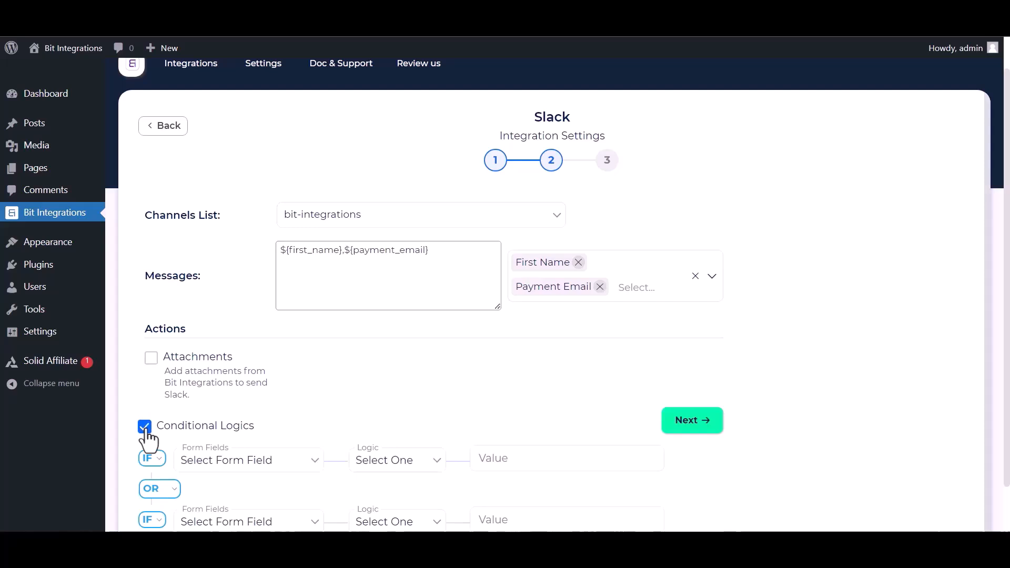
left_click(148, 432)
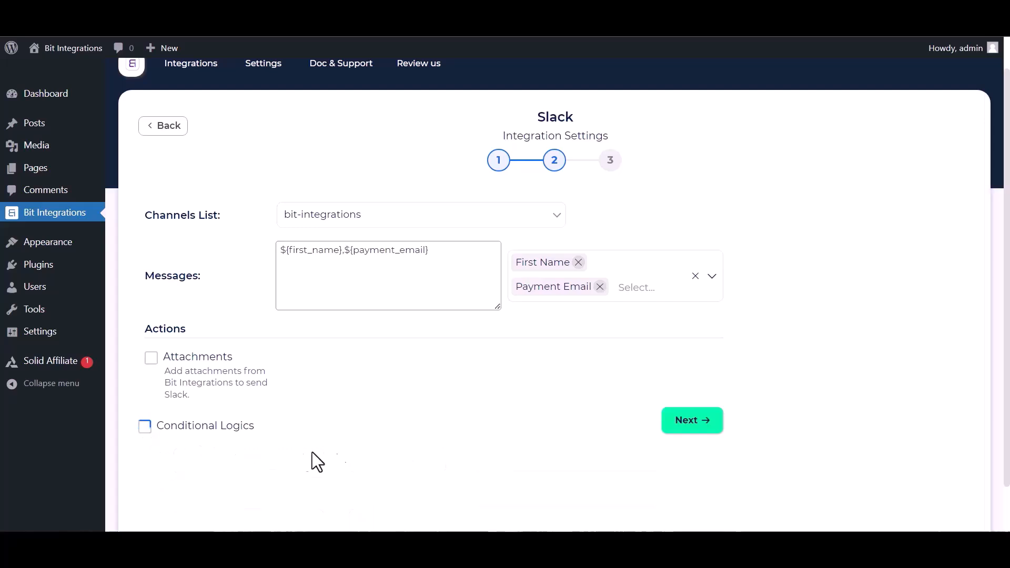
left_click(698, 421)
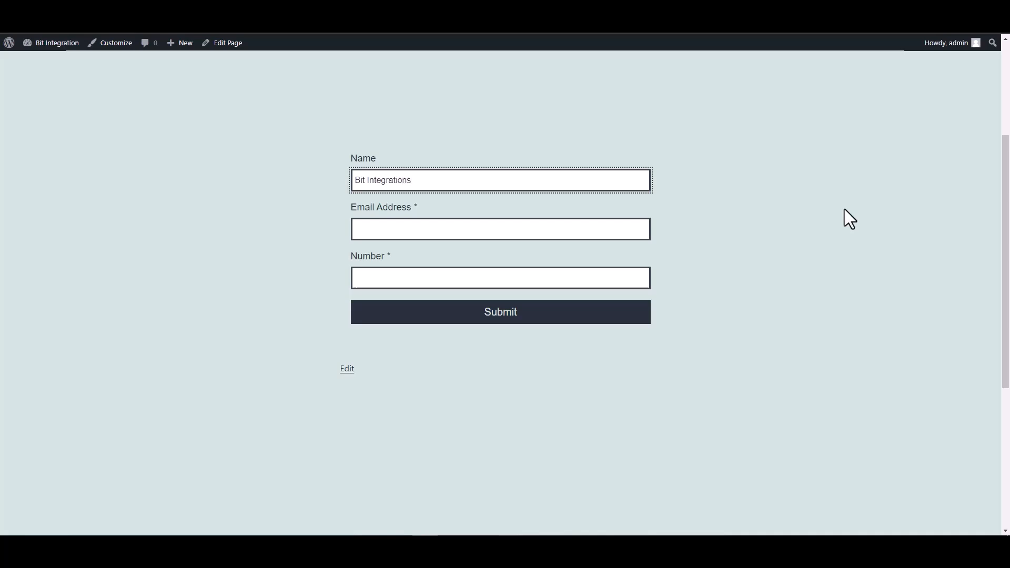
Step: Fill in an email address and a number, submit the form, and highlight the success message
left_click(603, 230)
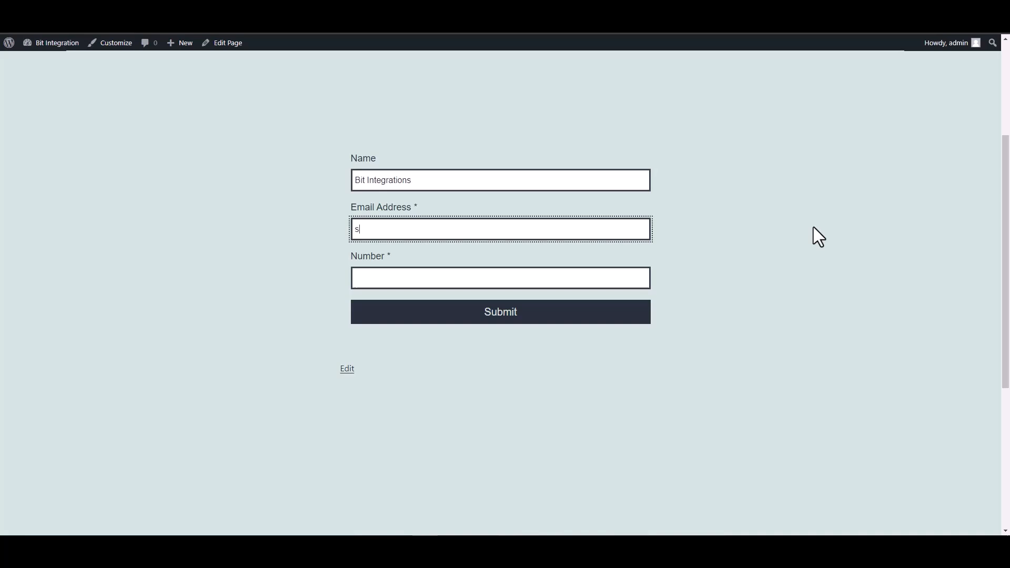
left_click(640, 274)
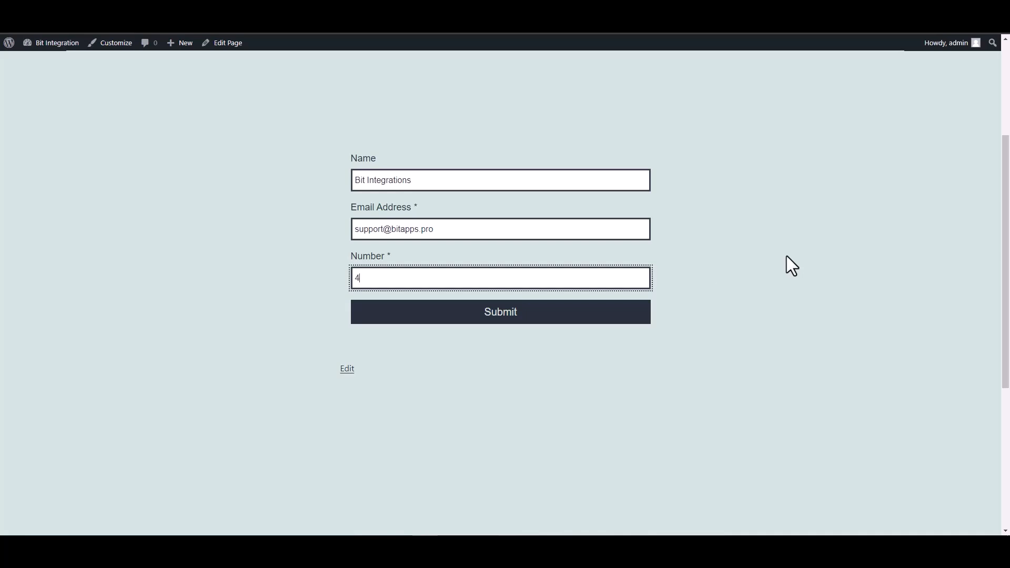
type("444555666")
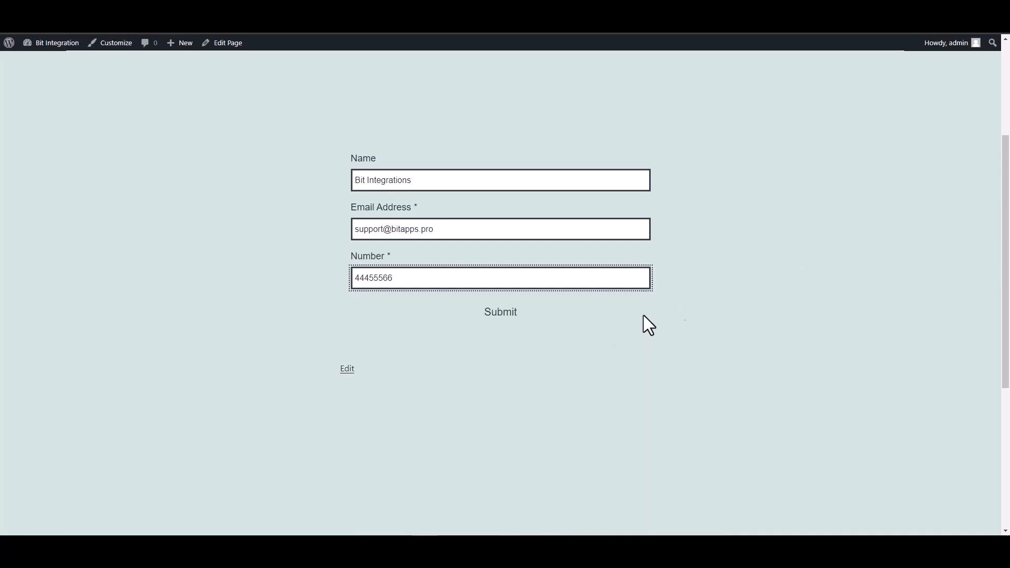
left_click(470, 323)
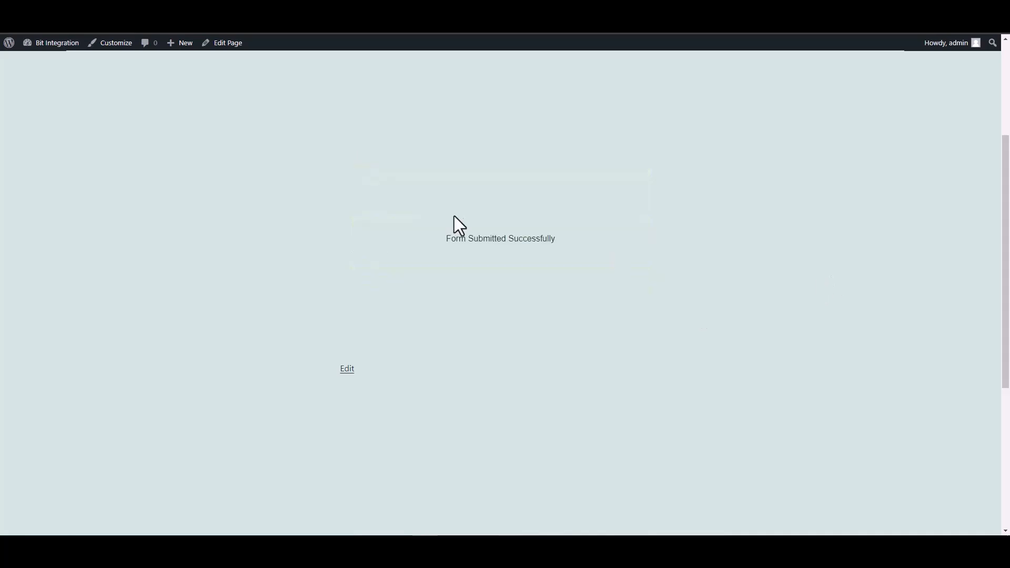
left_click_drag(451, 239, 623, 251)
left_click(631, 249)
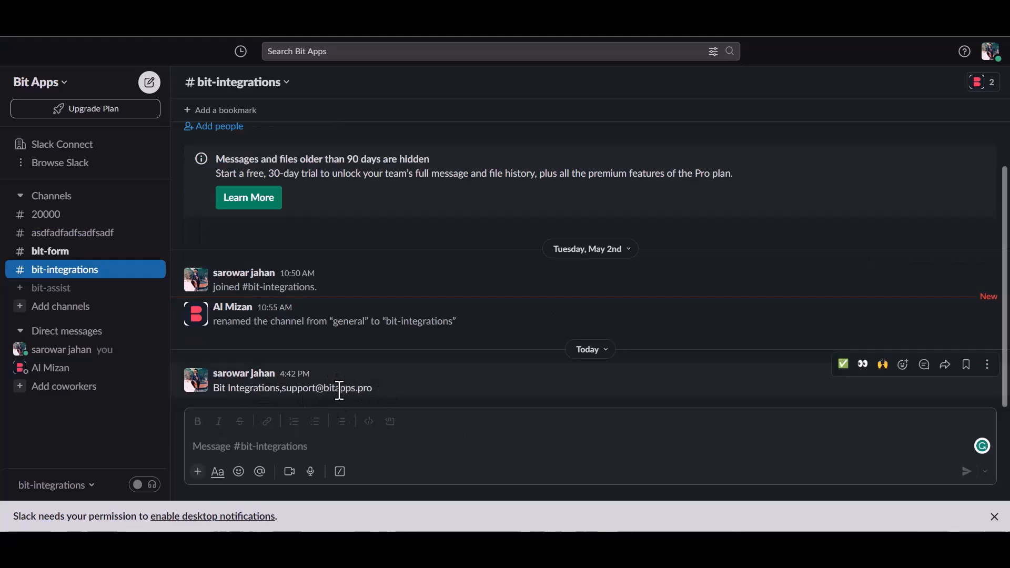
Step: Highlight the new #bit-integrations message showing the submitted name and email
left_click_drag(210, 391, 372, 389)
left_click(396, 391)
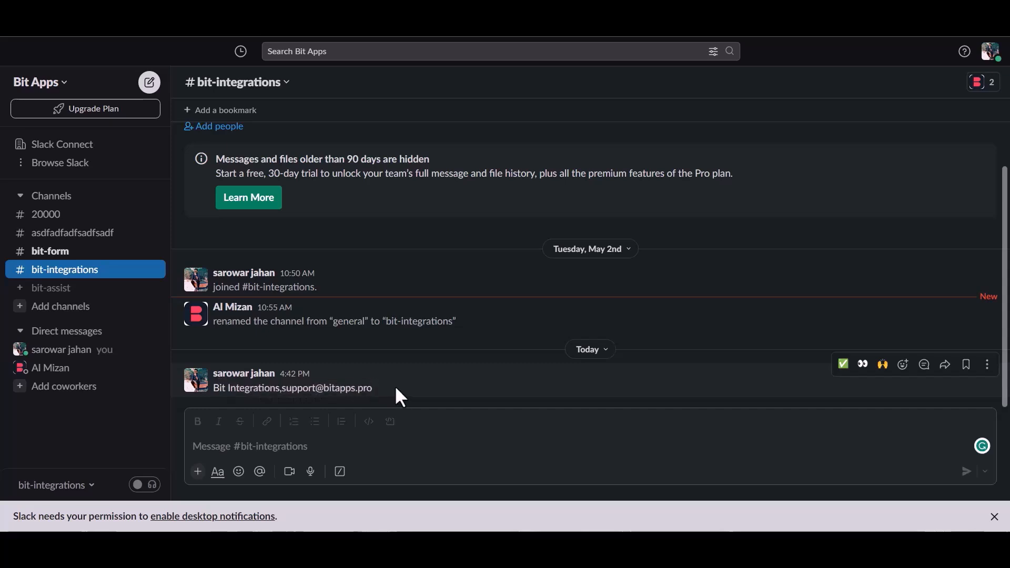